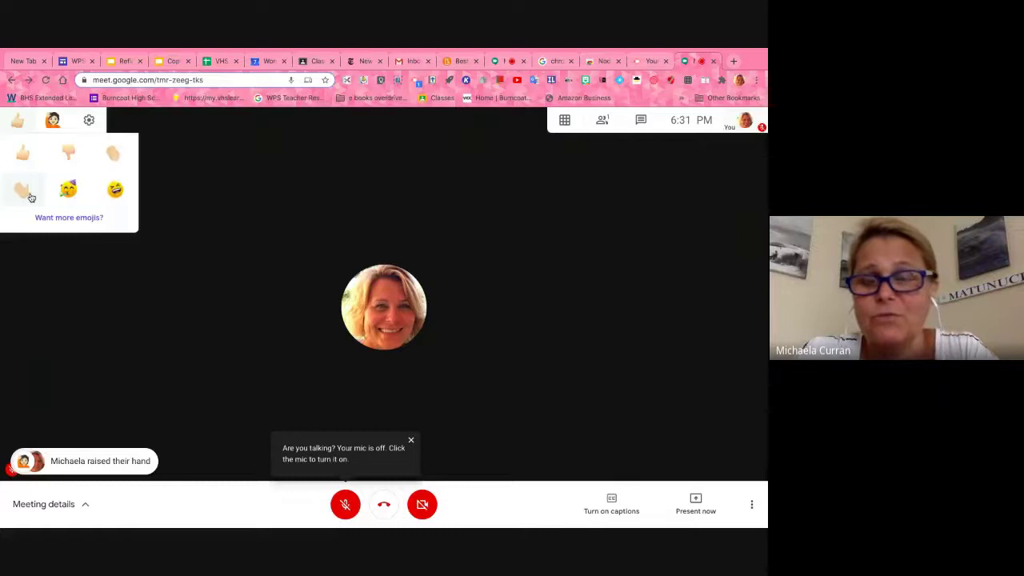
Open the Meet chat panel, then try the yellow Nod skin tone and revert it.
{"action": "left_click", "coordinate": [642, 120]}
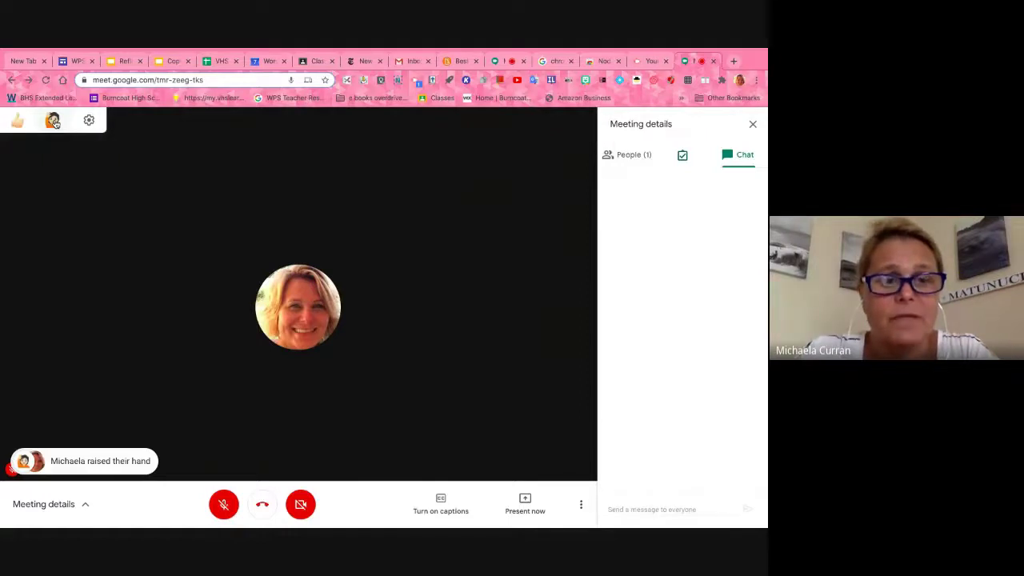
{"action": "mouse_move", "coordinate": [84, 461]}
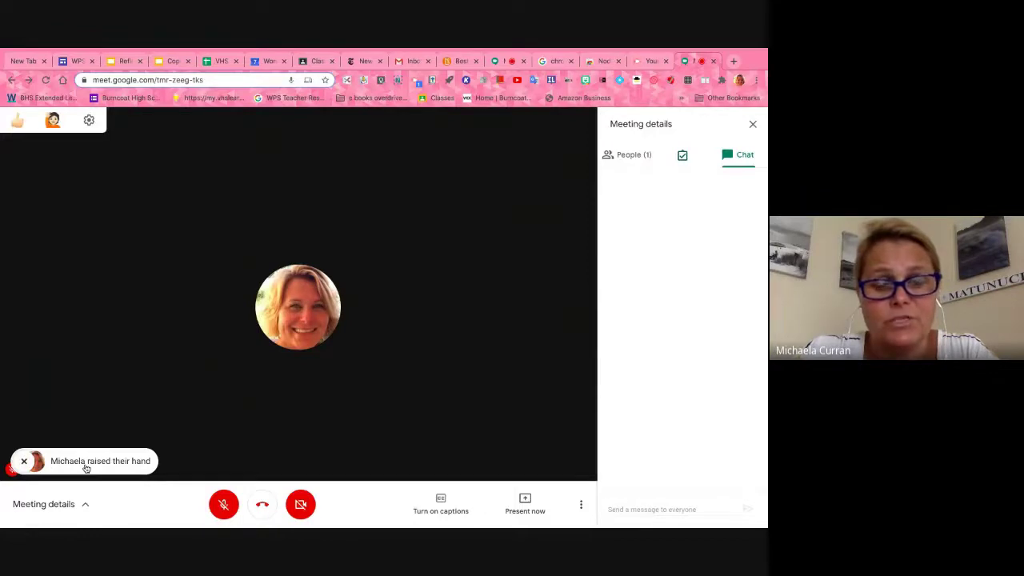
{"action": "left_click", "coordinate": [90, 122]}
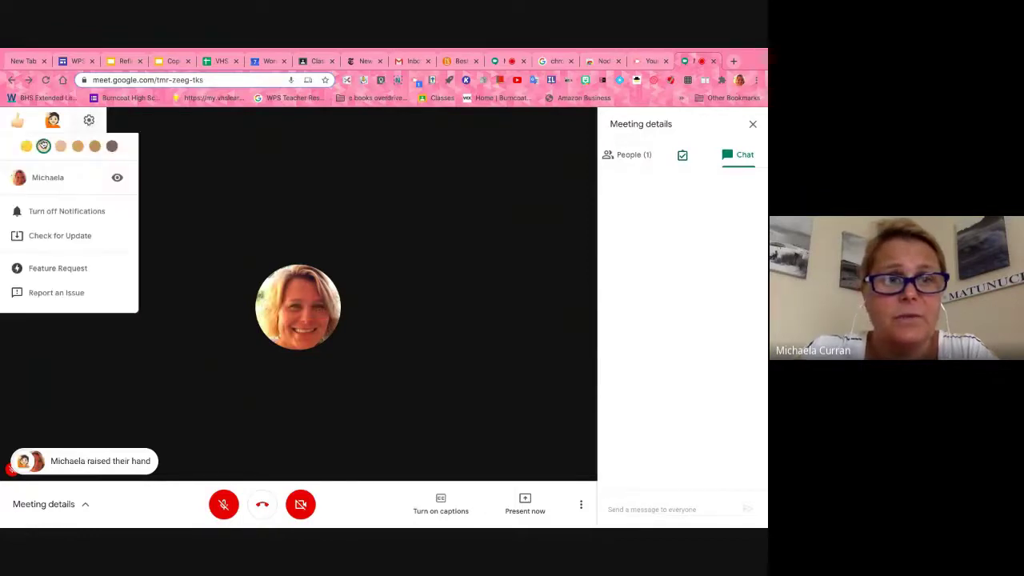
{"action": "left_click", "coordinate": [27, 146]}
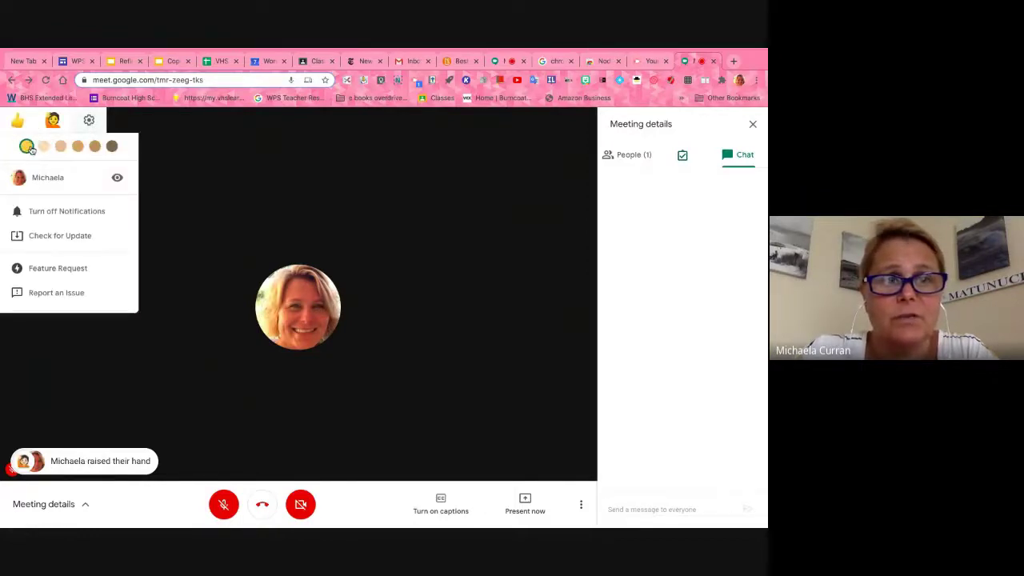
{"action": "left_click", "coordinate": [43, 146]}
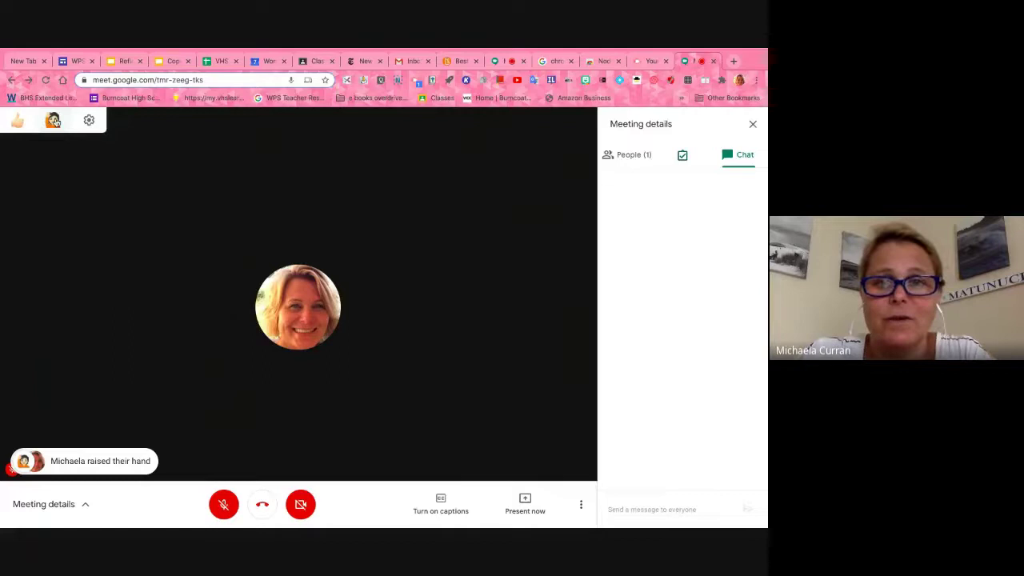
Go from the 'chrome store' search results to the Nod – Reactions for Google Meet store page.
{"action": "left_click", "coordinate": [556, 61]}
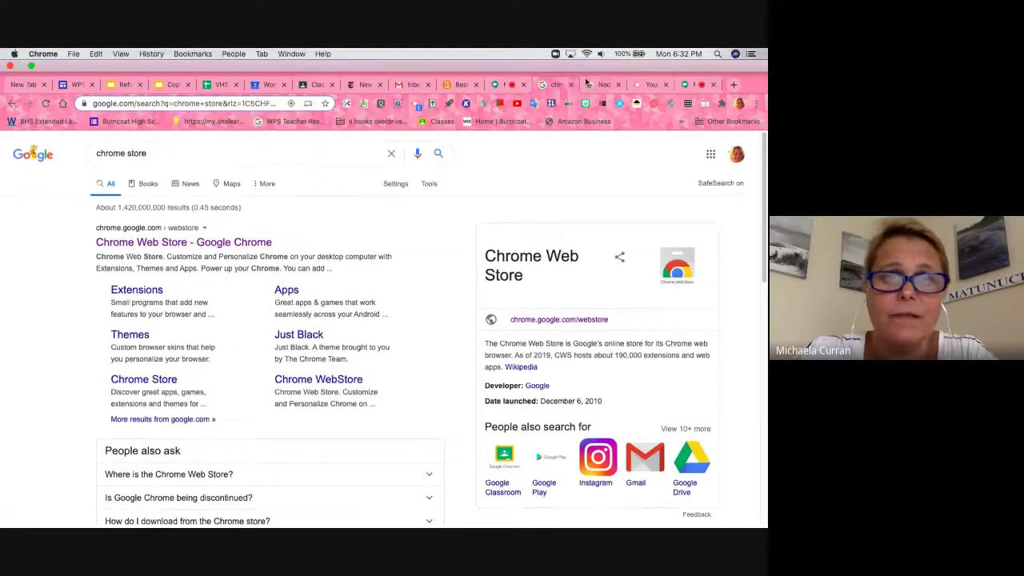
{"action": "left_click", "coordinate": [600, 62]}
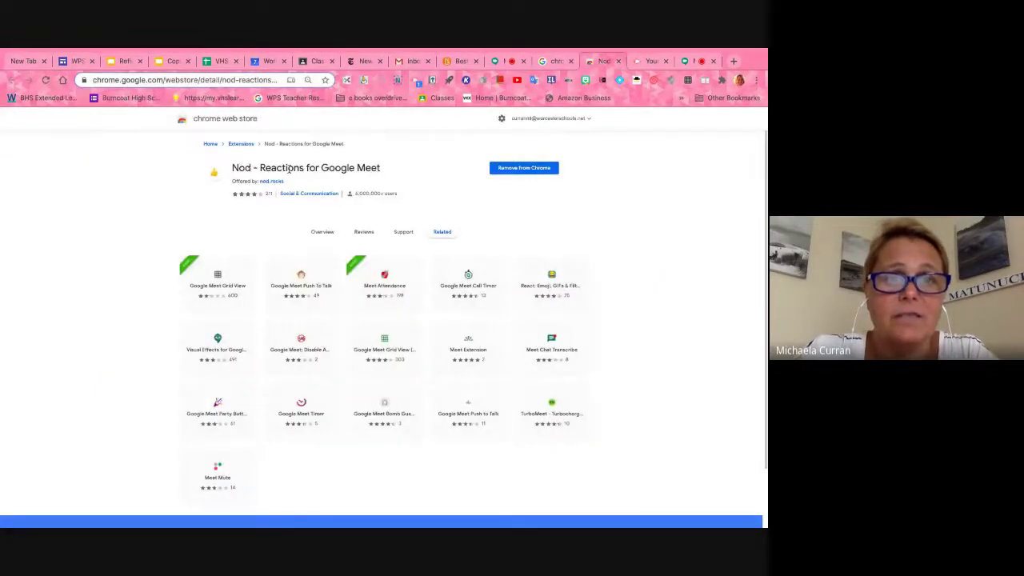
Open the Chrome Web Store from the search results and check the signed-in browser account.
{"action": "left_click", "coordinate": [548, 62]}
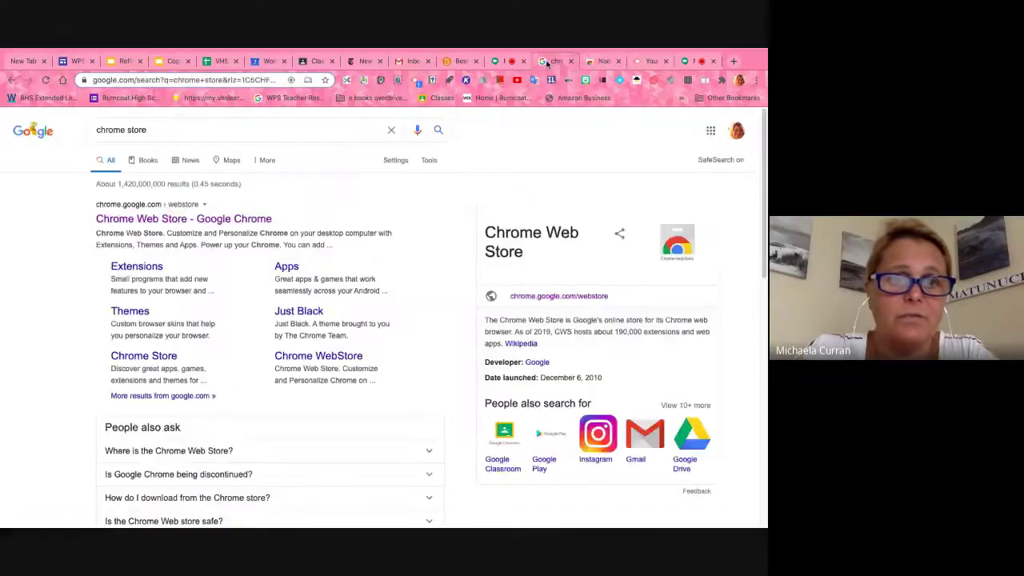
{"action": "left_click", "coordinate": [129, 218]}
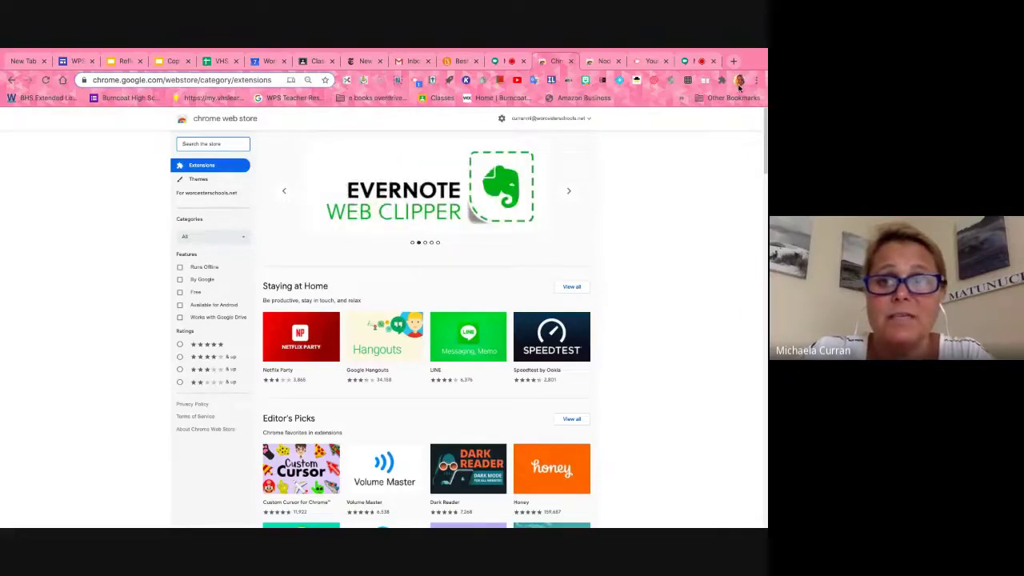
{"action": "left_click", "coordinate": [739, 81]}
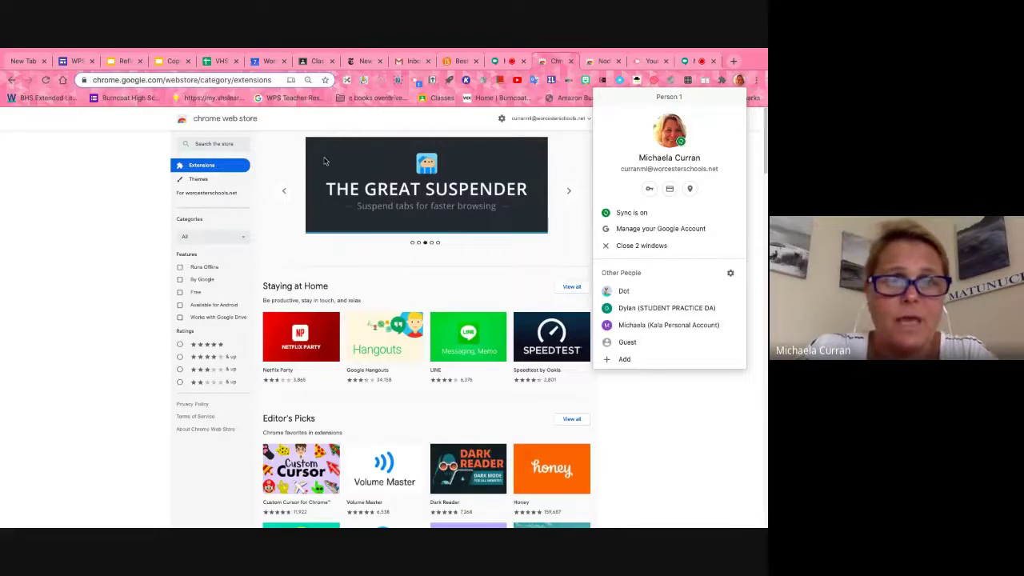
Search the store for 'google neod' and open the Nod – Reactions for Google Meet listing.
{"action": "left_click", "coordinate": [213, 144]}
{"action": "type", "text": "goog"}
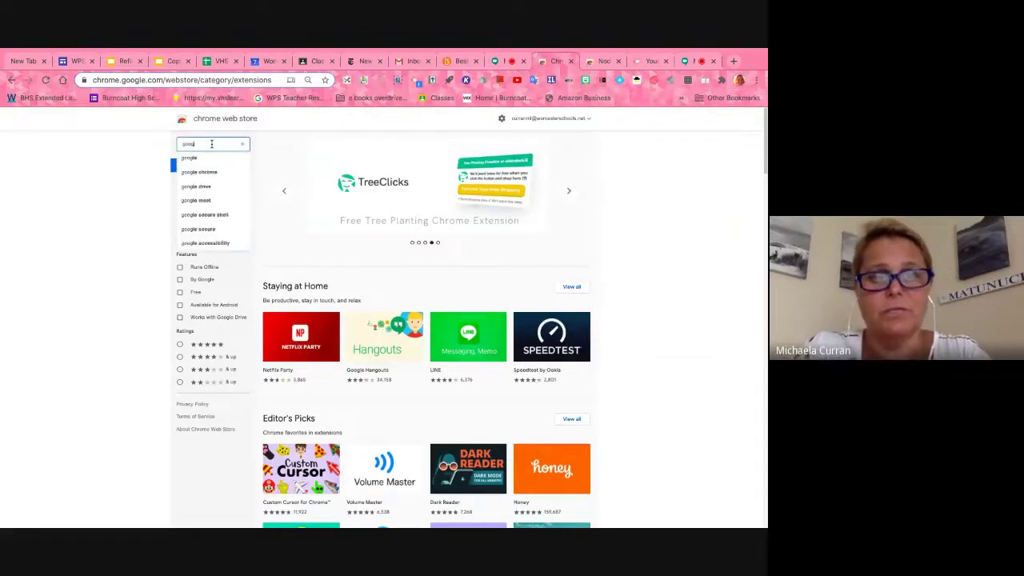
{"action": "type", "text": "le neod"}
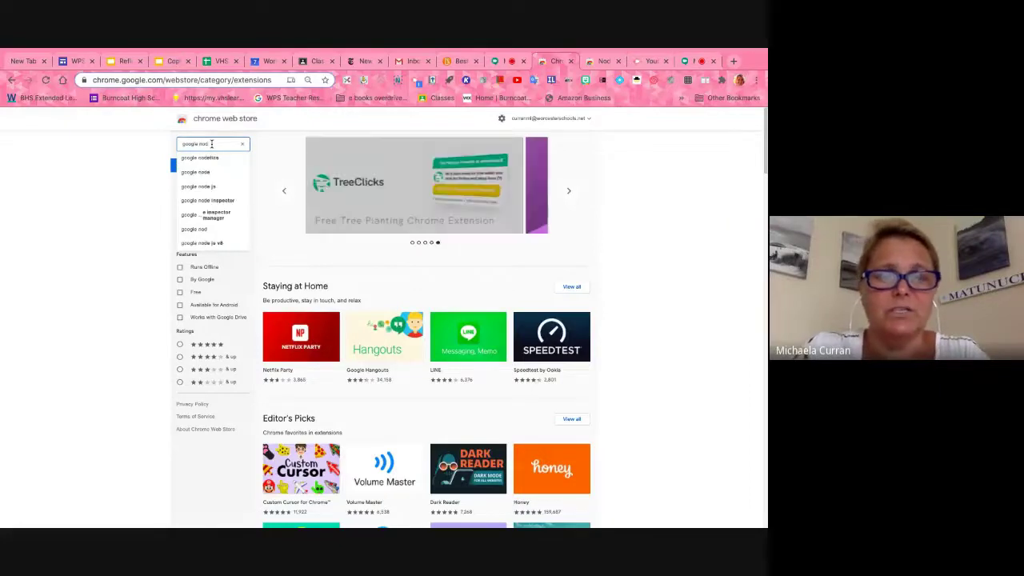
{"action": "key", "text": "Return"}
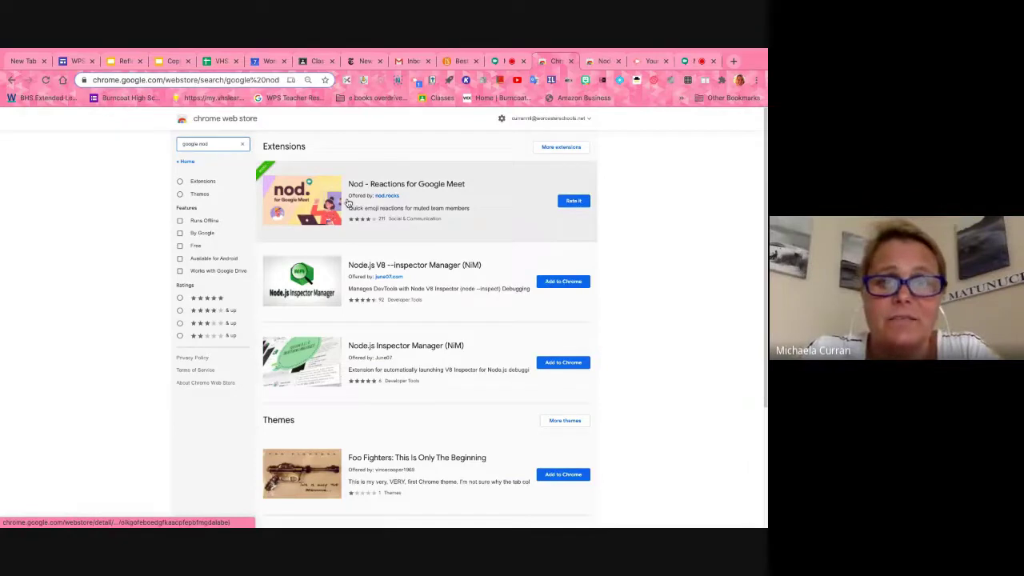
{"action": "left_click", "coordinate": [322, 208]}
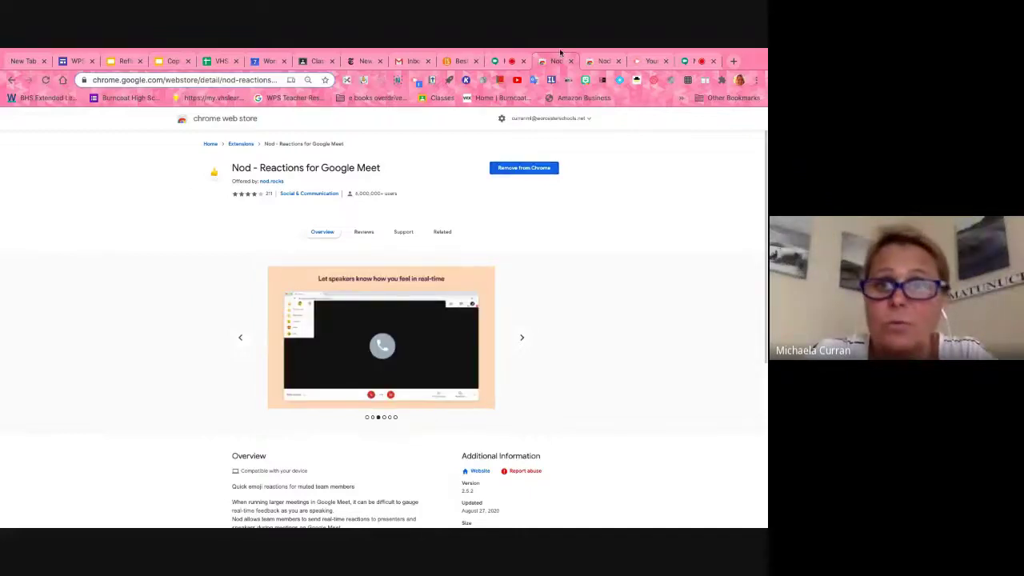
Return to the Google Meet call tab to see the Nod emoji reaction tray.
{"action": "left_click", "coordinate": [688, 62]}
{"action": "mouse_move", "coordinate": [18, 121]}
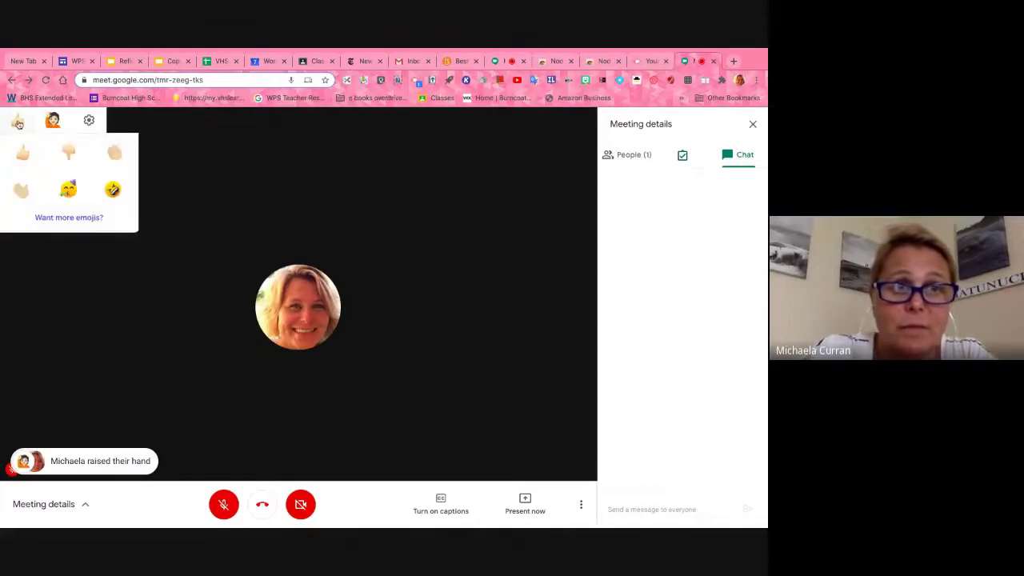